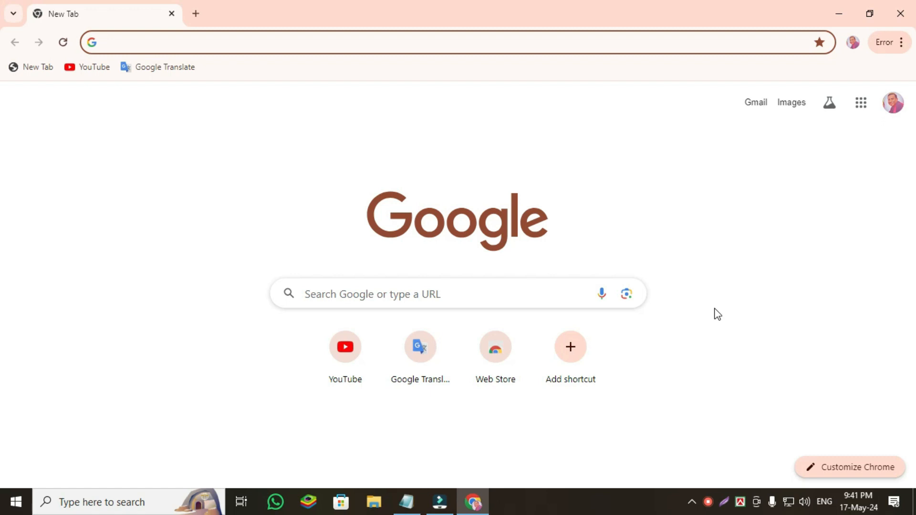
- Go to Google Drive and open the "Keyword find" spreadsheet
left_click(862, 113)
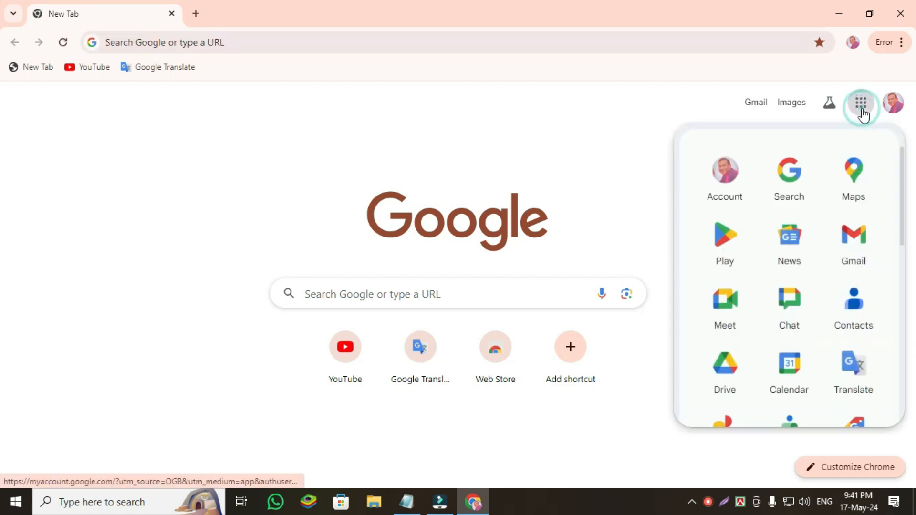
left_click(732, 377)
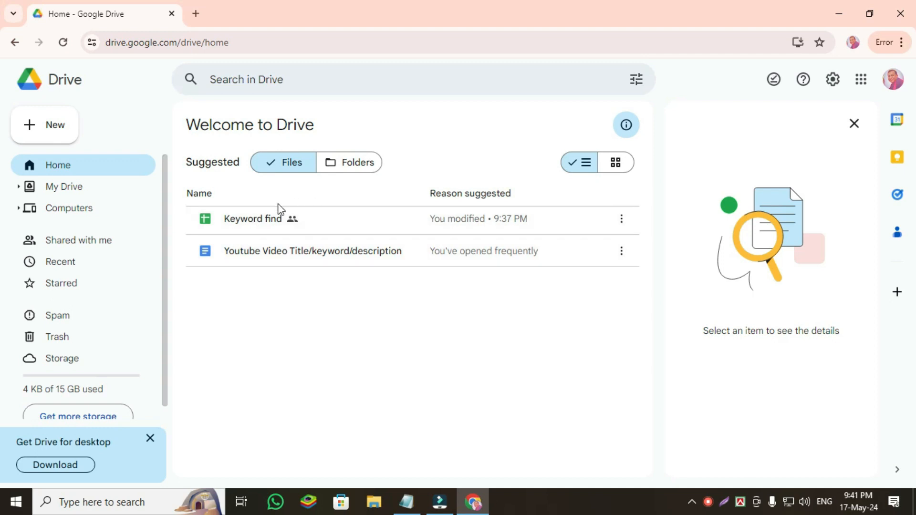
double_click(253, 219)
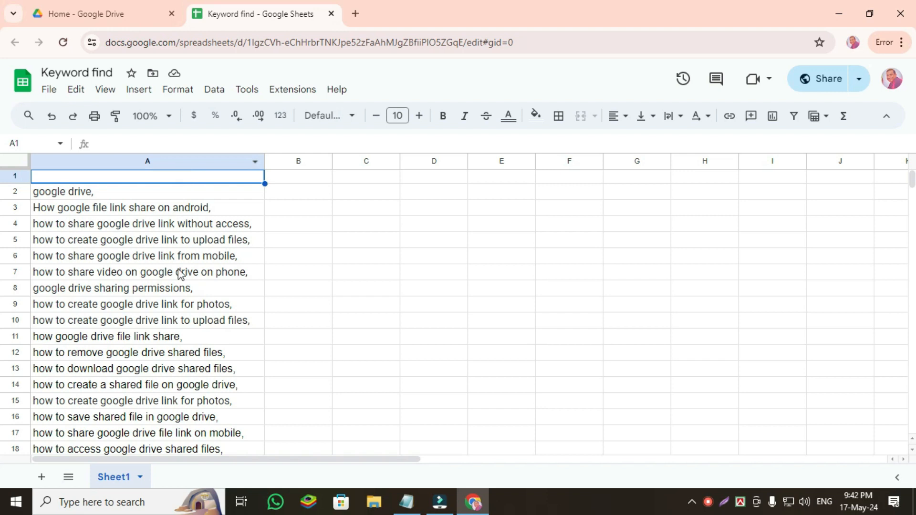
- Add a conditional formatting rule to all of column A with the condition "Custom formula is"
left_click(179, 163)
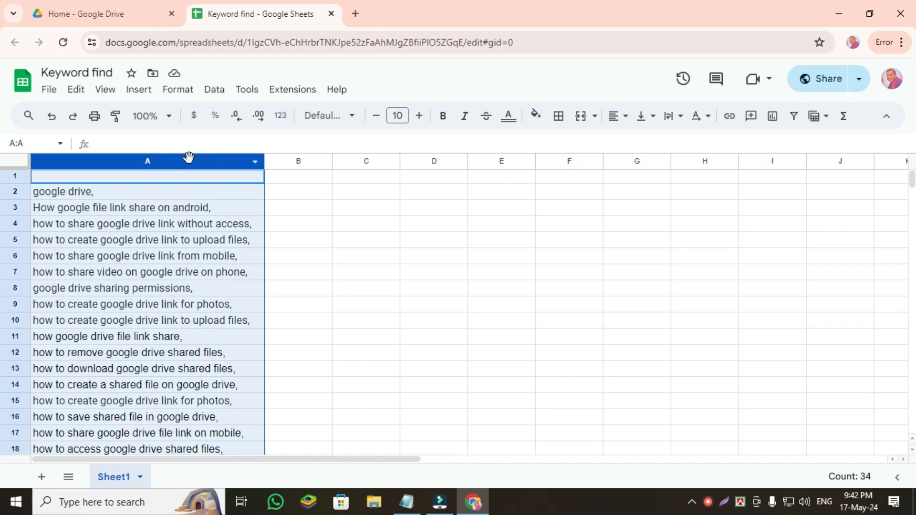
left_click(182, 94)
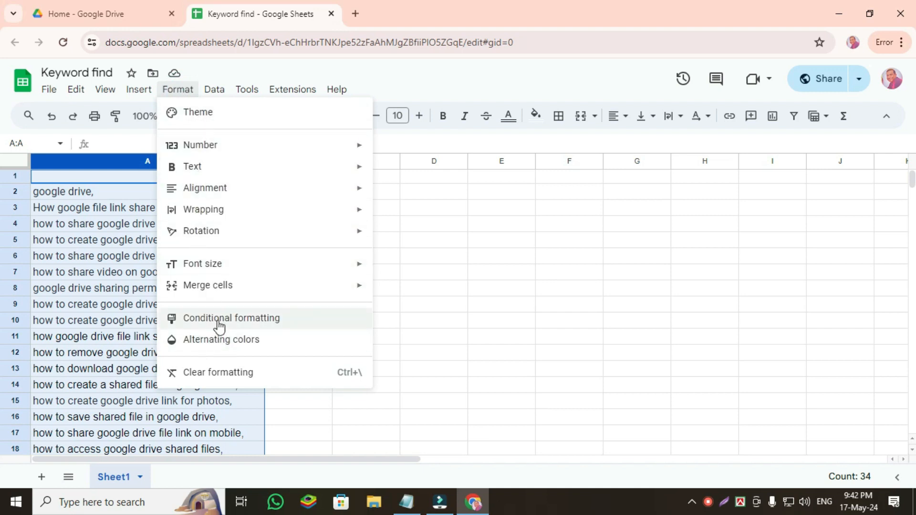
left_click(252, 319)
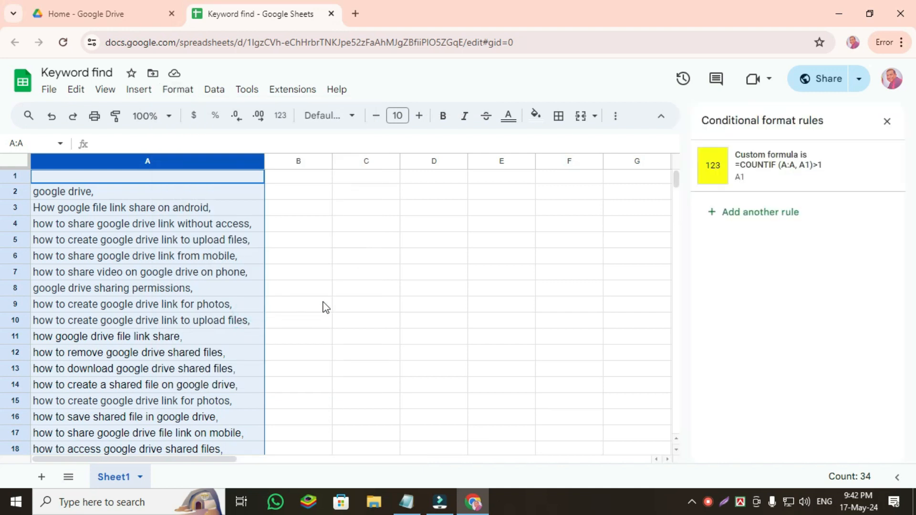
left_click(760, 212)
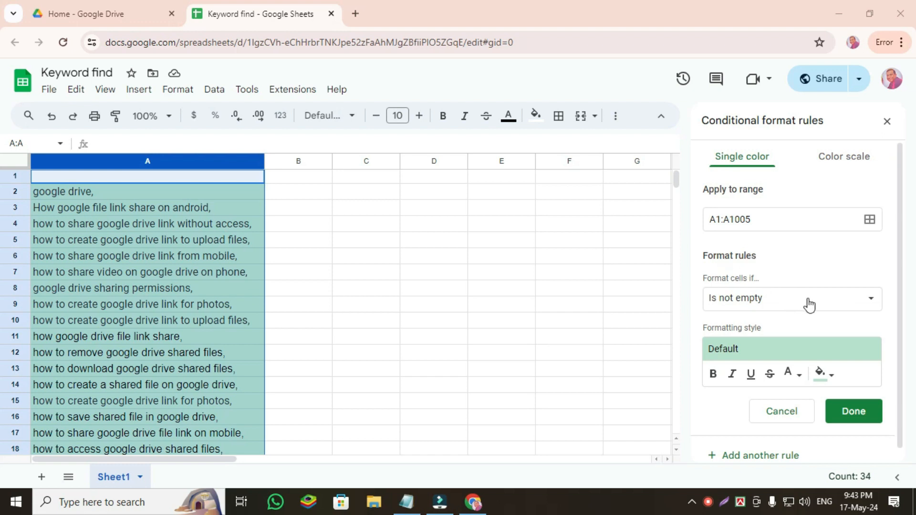
left_click(871, 305)
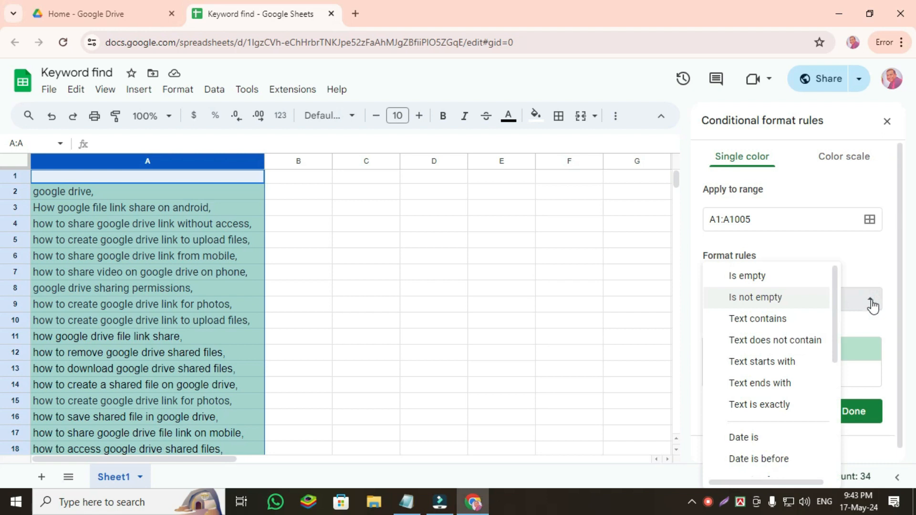
scroll(754, 296, "down", 1)
scroll(754, 299, "down", 5)
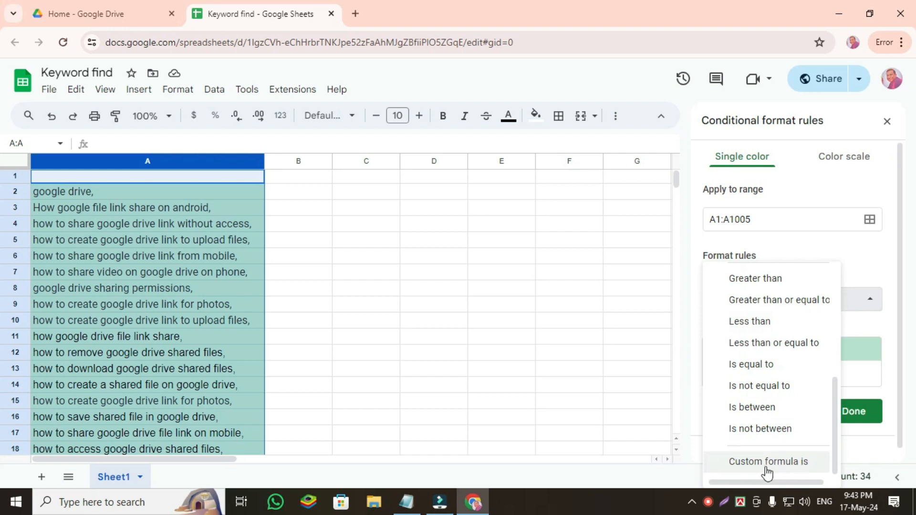
left_click(759, 462)
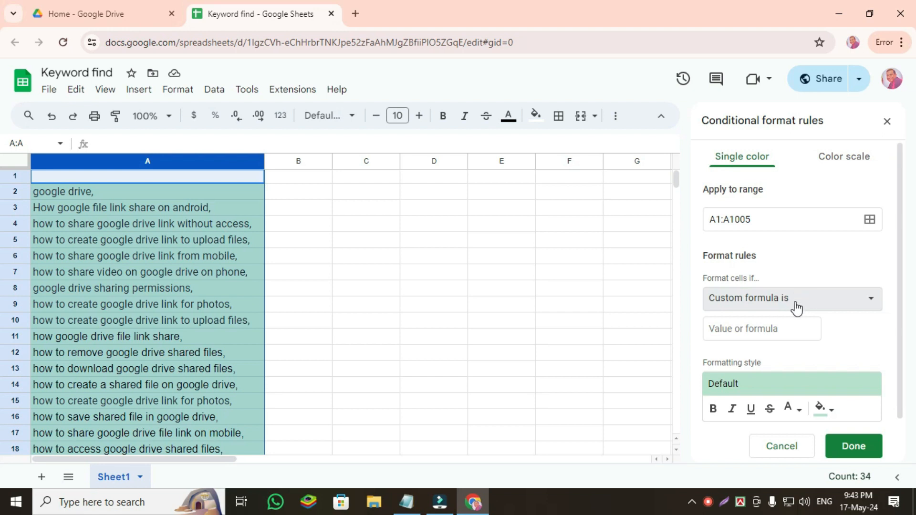
- Copy =COUNTIF (A:A, A1)>1 from the Notepad file and paste it as the new rule's custom formula
scroll(796, 308, "down", 1)
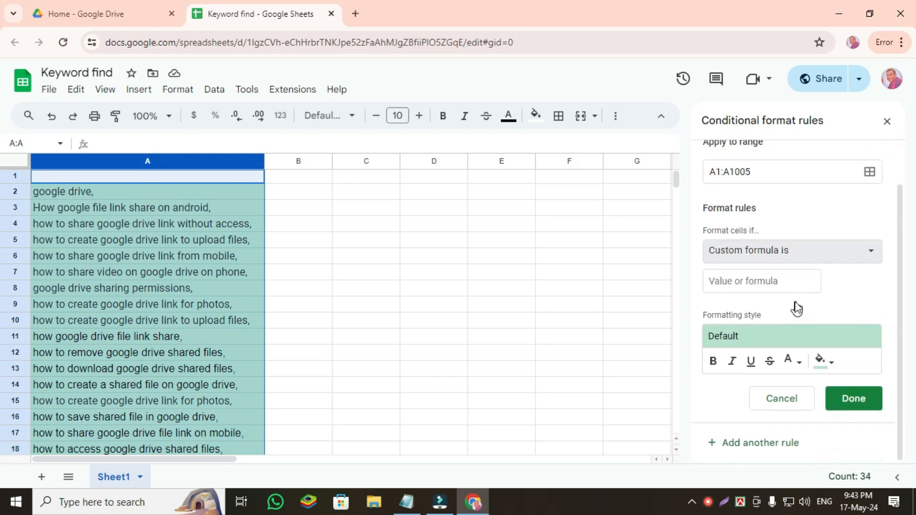
left_click(713, 281)
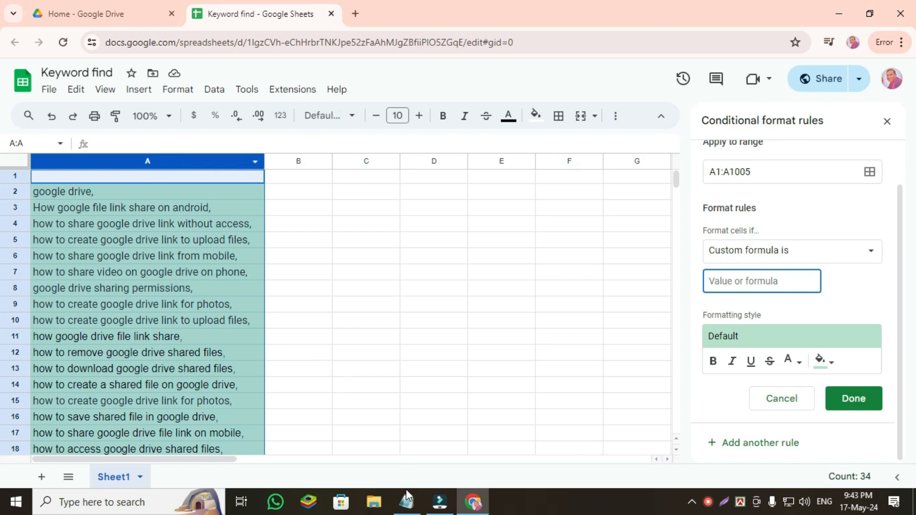
left_click(406, 502)
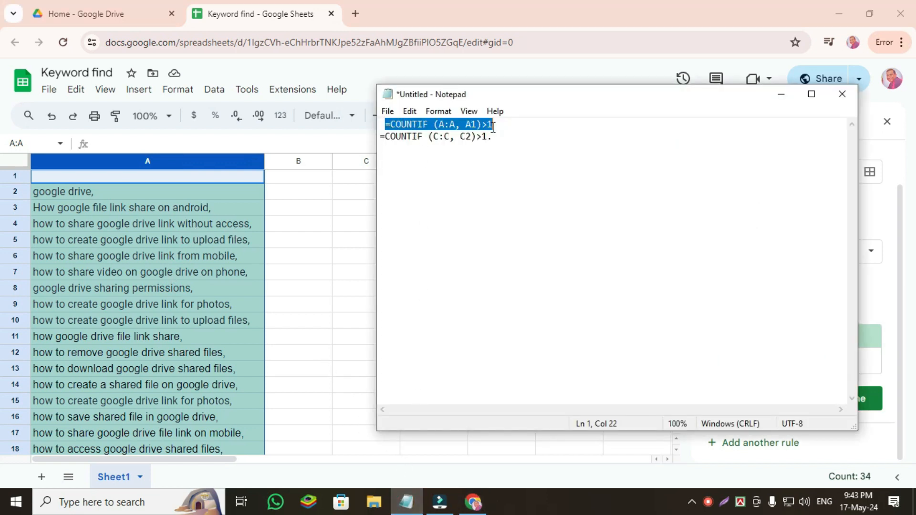
left_click(509, 123)
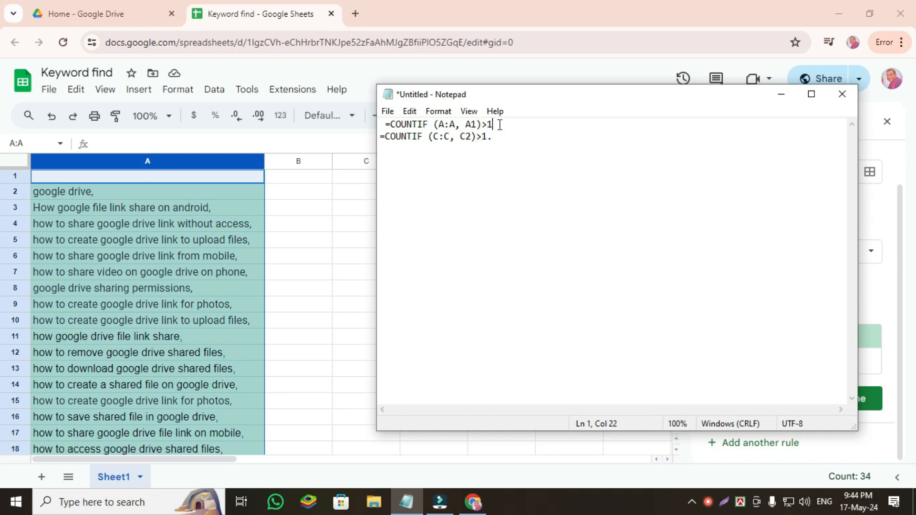
left_click_drag(495, 124, 385, 124)
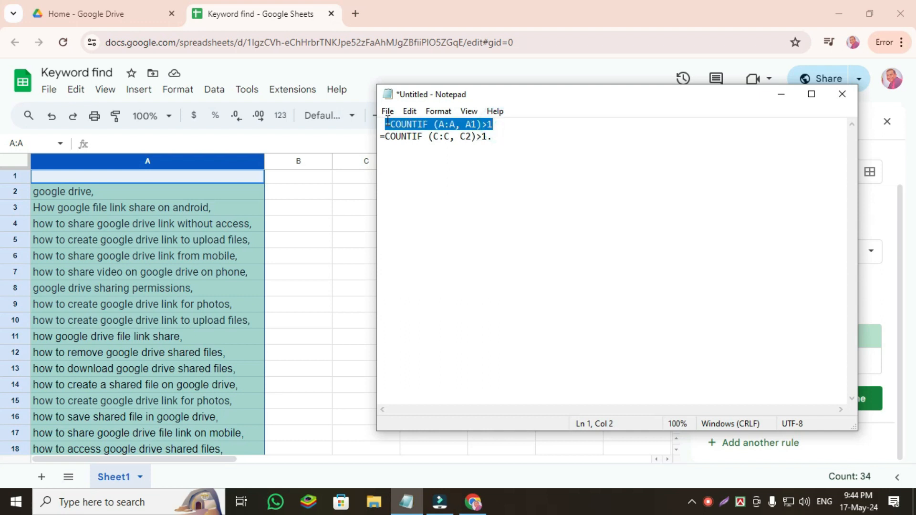
right_click(413, 124)
left_click(444, 169)
left_click(791, 459)
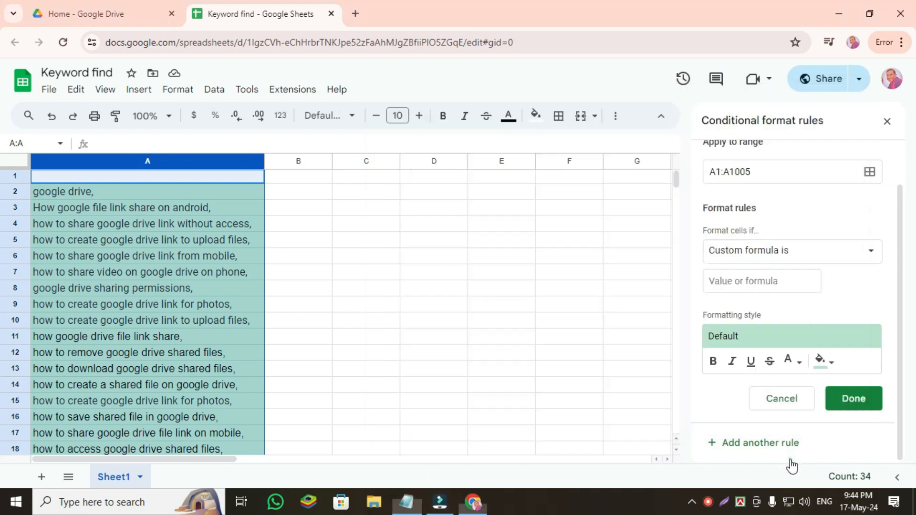
left_click(718, 281)
right_click(745, 281)
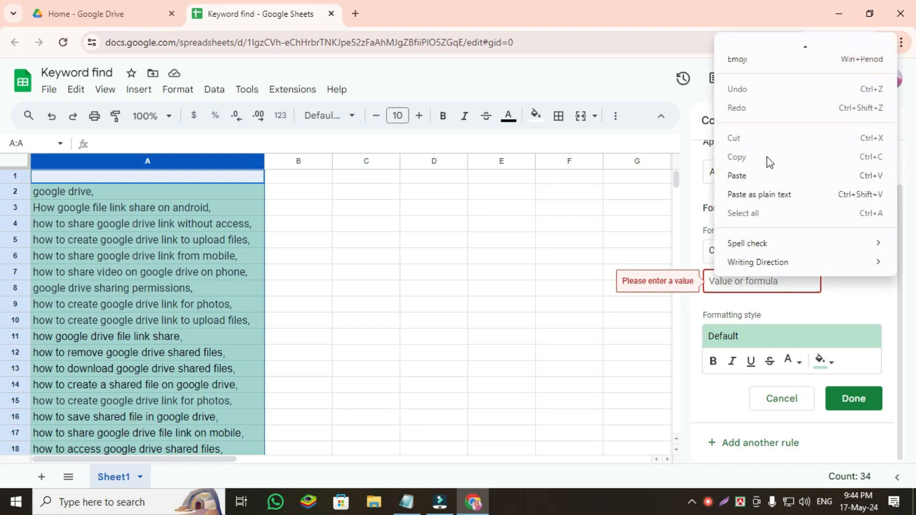
left_click(746, 174)
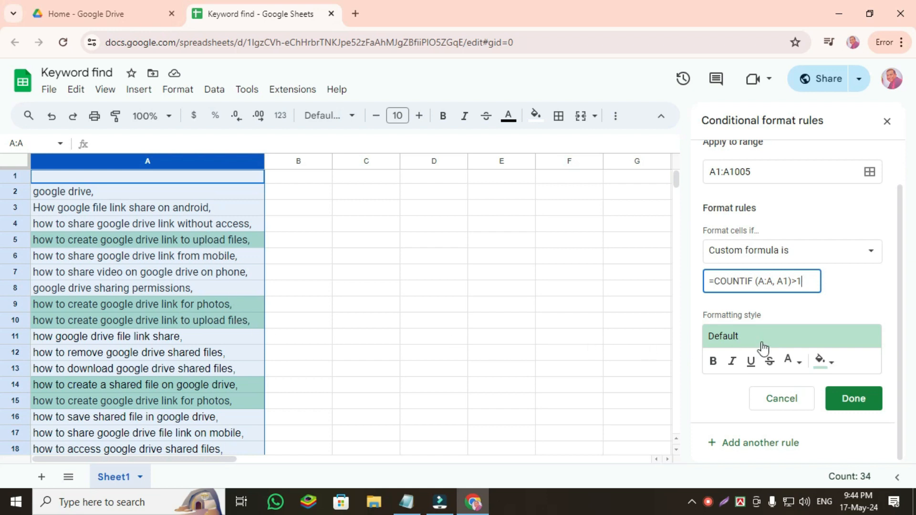
- Set the rule's fill color to yellow and save the rule
left_click(831, 364)
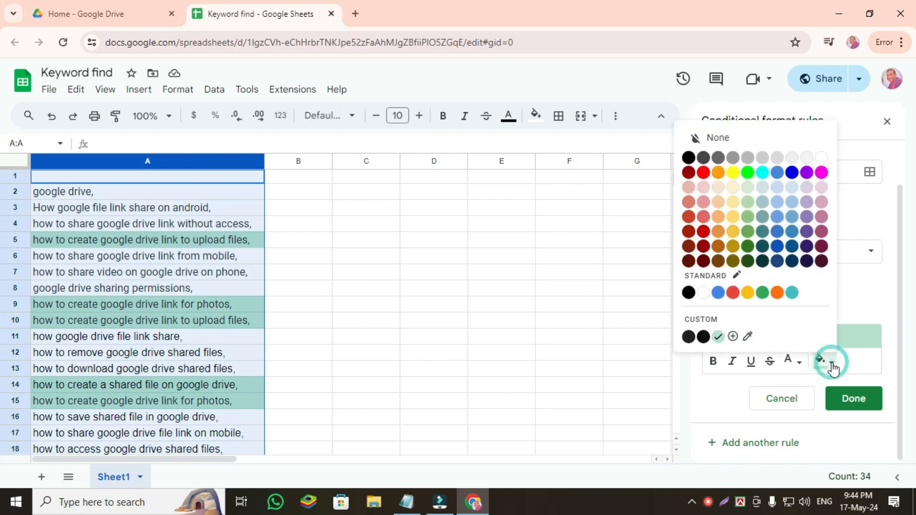
left_click(733, 175)
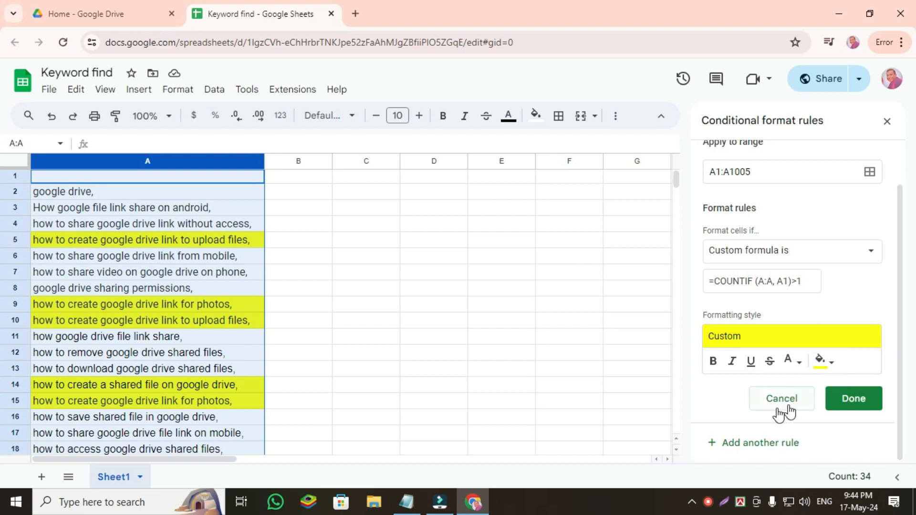
left_click(860, 408)
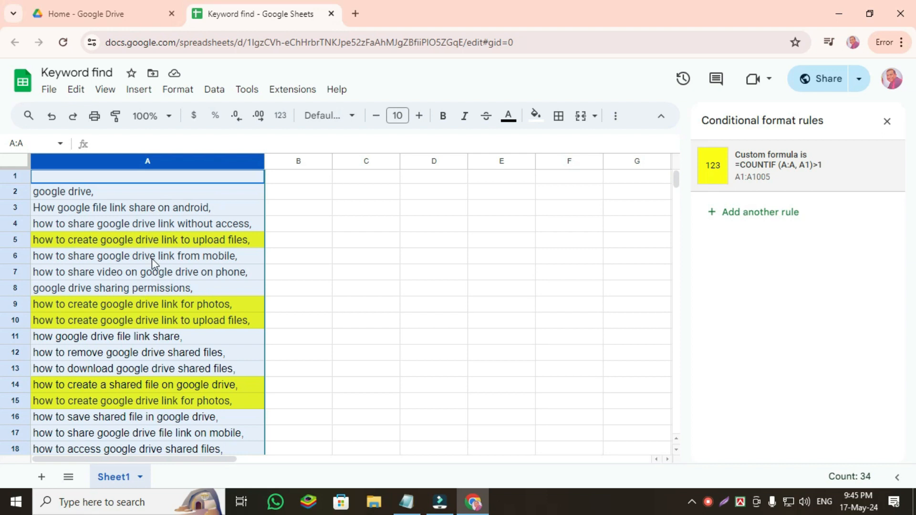
- Remove the duplicate rows from column A with the data cleanup feature, treating the data as having no header row
scroll(151, 331, "down", 8)
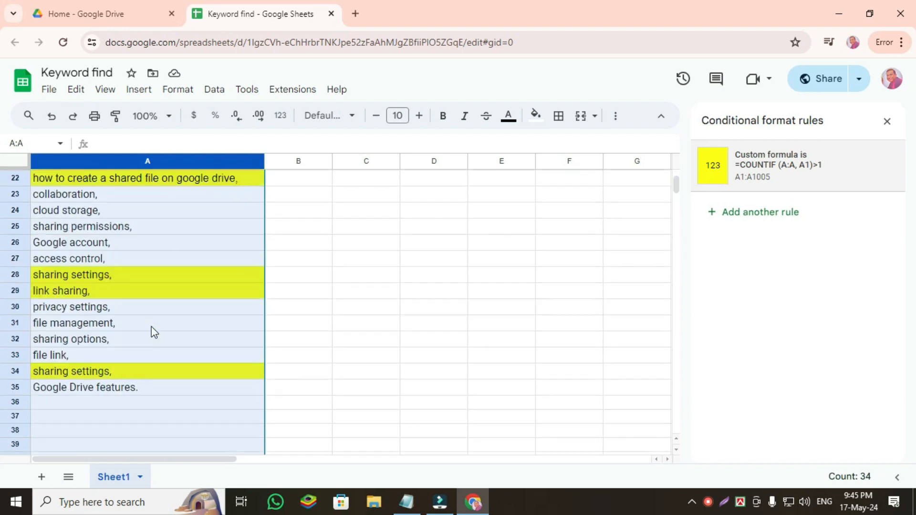
scroll(154, 332, "up", 1)
scroll(153, 333, "up", 7)
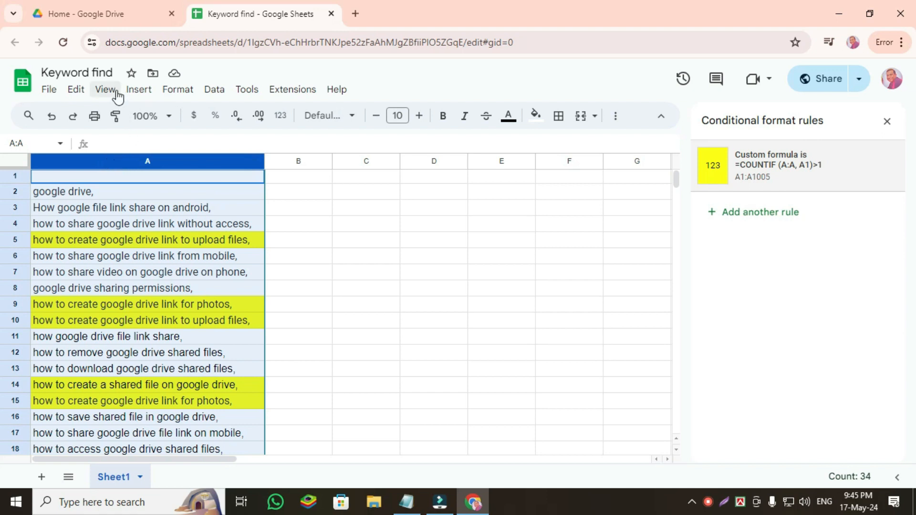
left_click(214, 91)
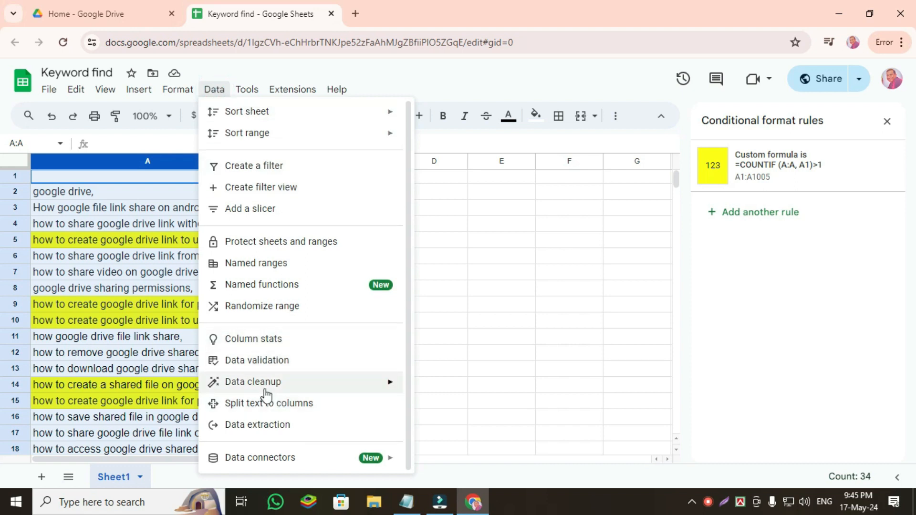
mouse_move(262, 388)
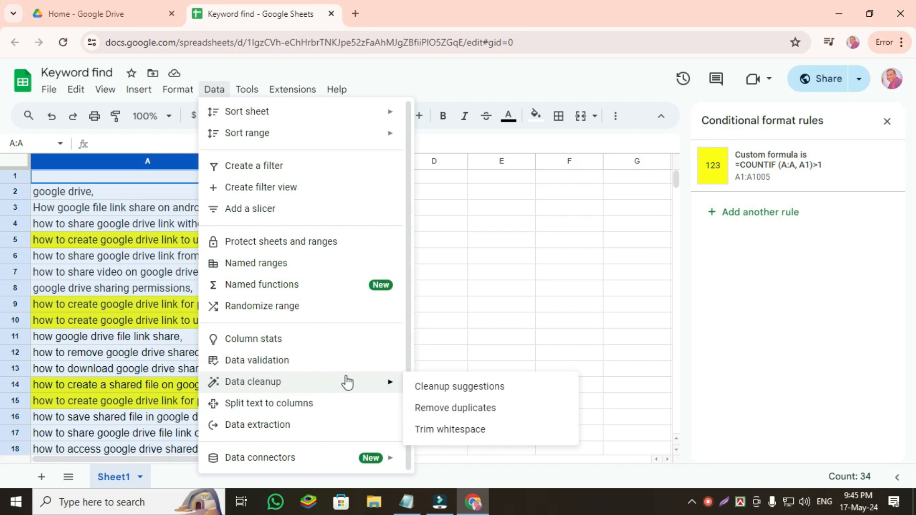
left_click(438, 410)
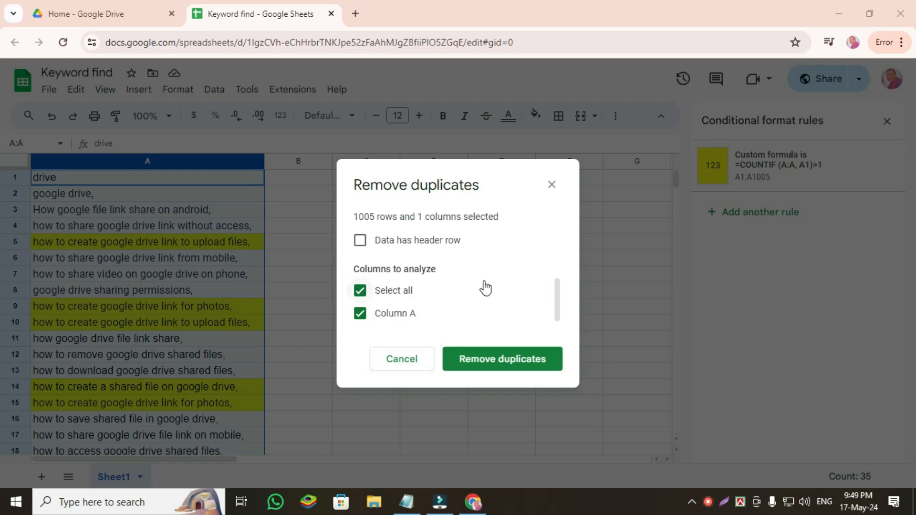
left_click(523, 362)
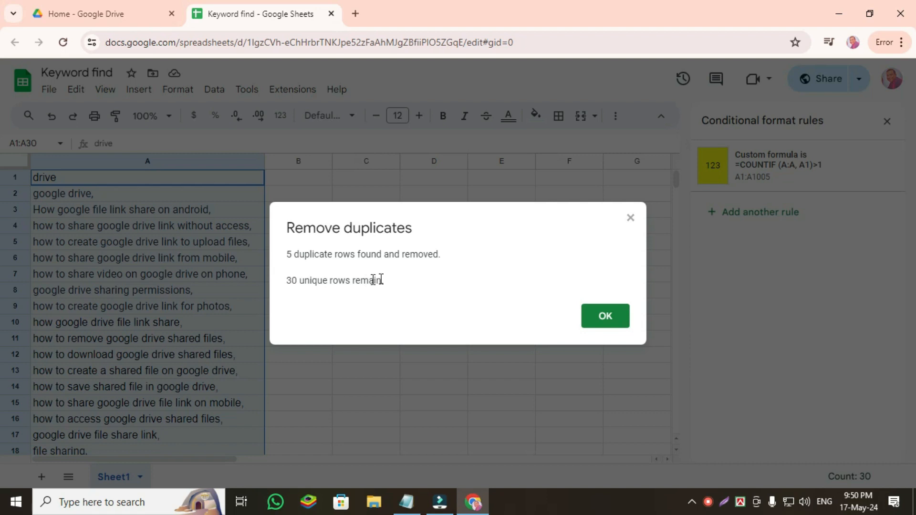
left_click(602, 322)
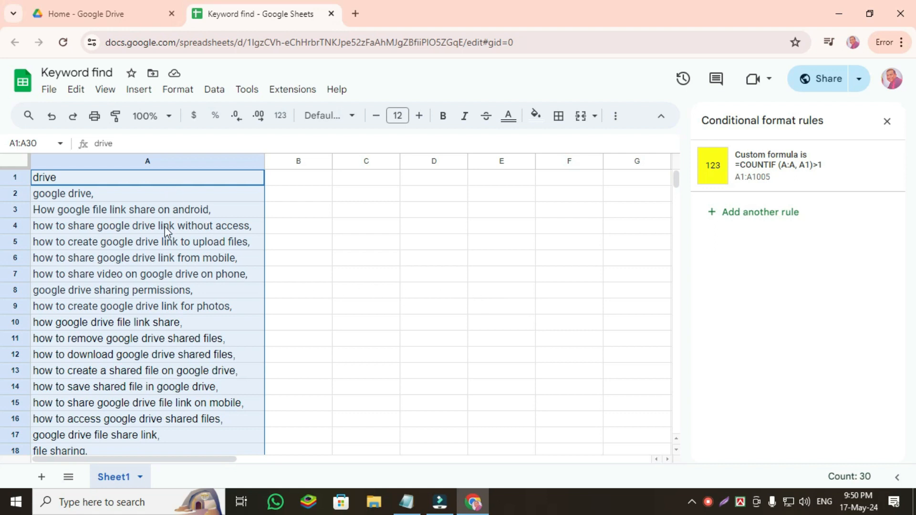
scroll(162, 286, "down", 7)
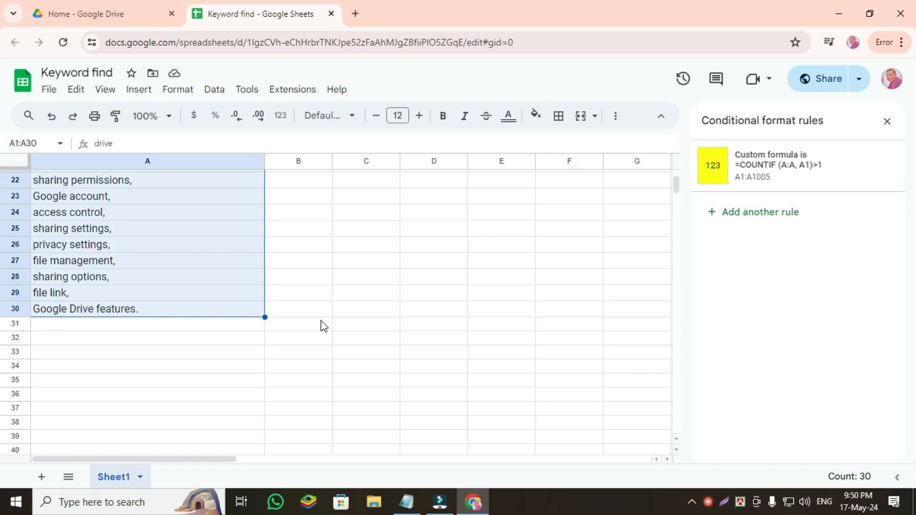
scroll(334, 325, "up", 7)
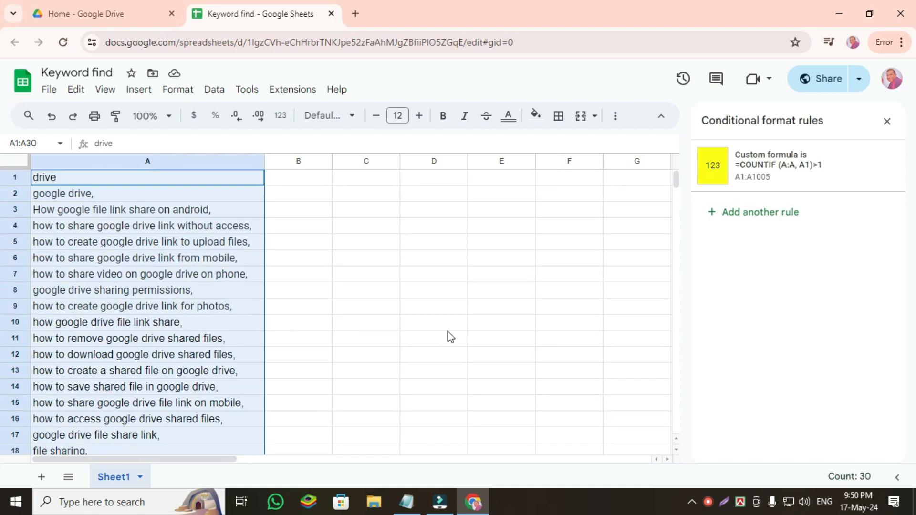